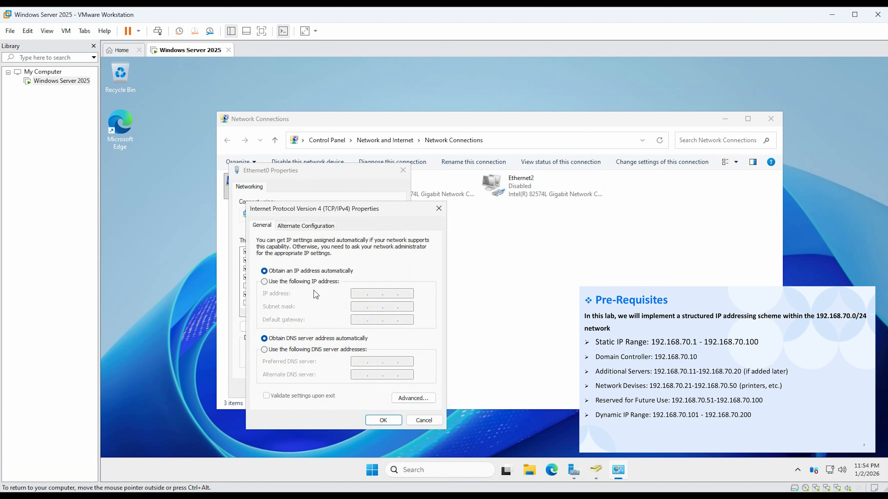
# Assign the adapter a static IPv4 address 192.168.70.10 with mask 255.255.255.0 and preferred DNS server 127.0.0.1, then save
pyautogui.click(313, 282)
pyautogui.write('192 . 168 . 7 . 10')
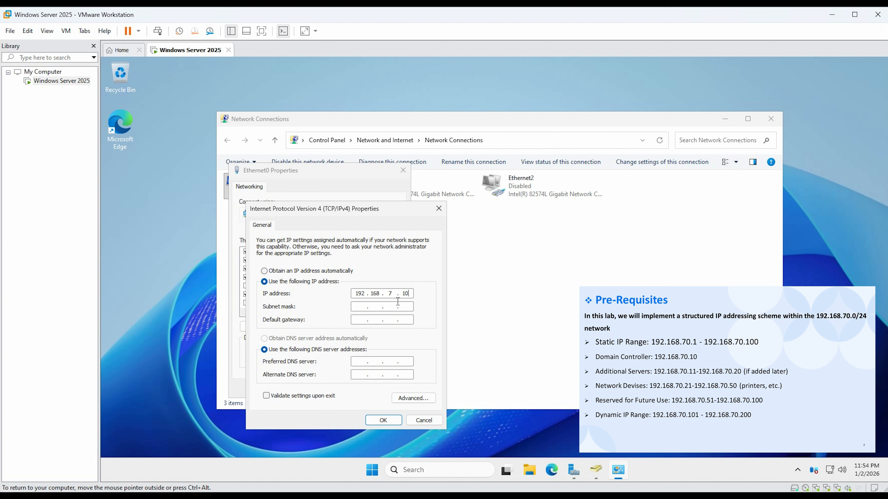
pyautogui.click(393, 292)
pyautogui.write('0')
pyautogui.click(376, 308)
pyautogui.click(355, 362)
pyautogui.write('127')
pyautogui.write('0.0.')
pyautogui.write('1')
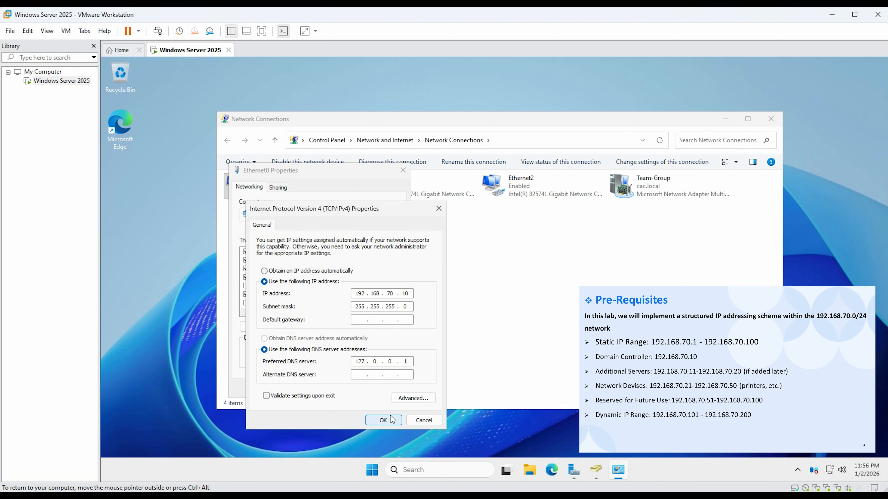
pyautogui.click(390, 420)
pyautogui.click(357, 390)
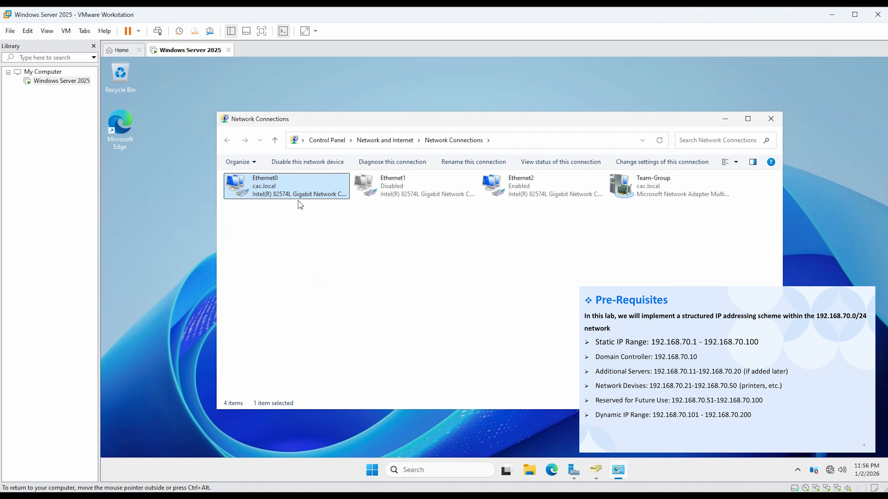
# Open Ethernet0's status details to check its IPv4 configuration, then close them
pyautogui.doubleClick(295, 196)
pyautogui.click(440, 258)
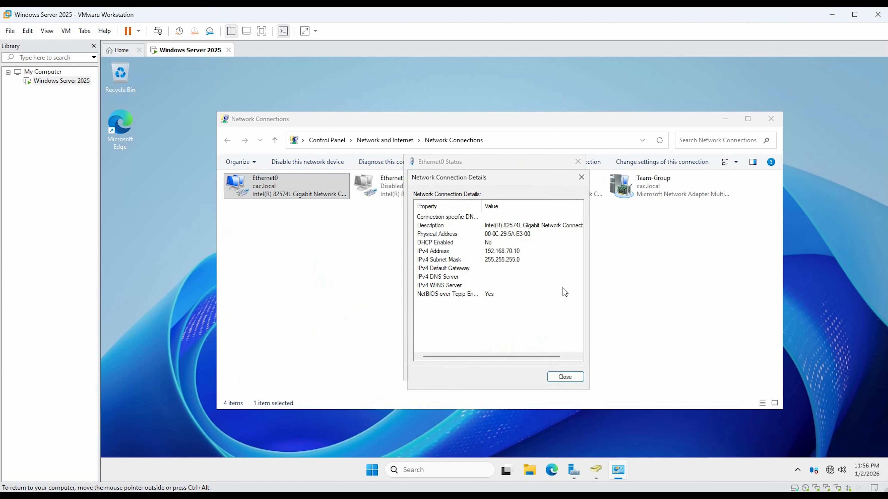
pyautogui.click(565, 376)
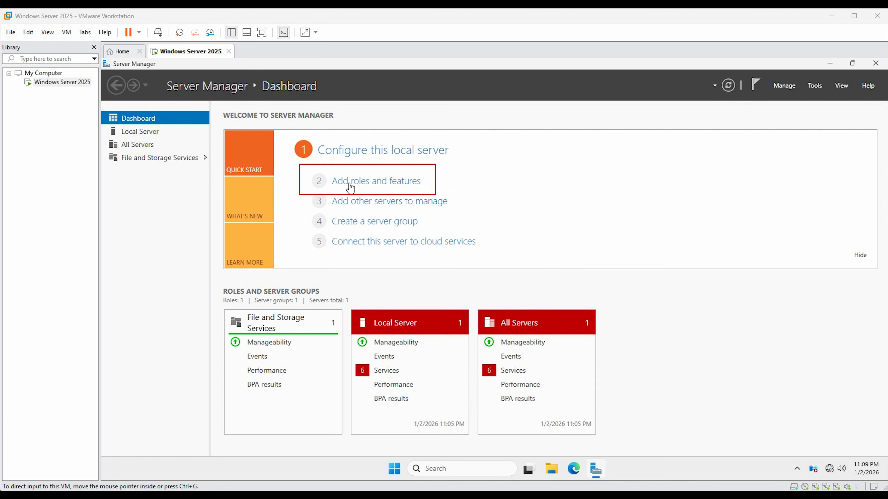
# Start the Add Roles and Features Wizard and advance to role selection with the local server chosen
pyautogui.click(357, 184)
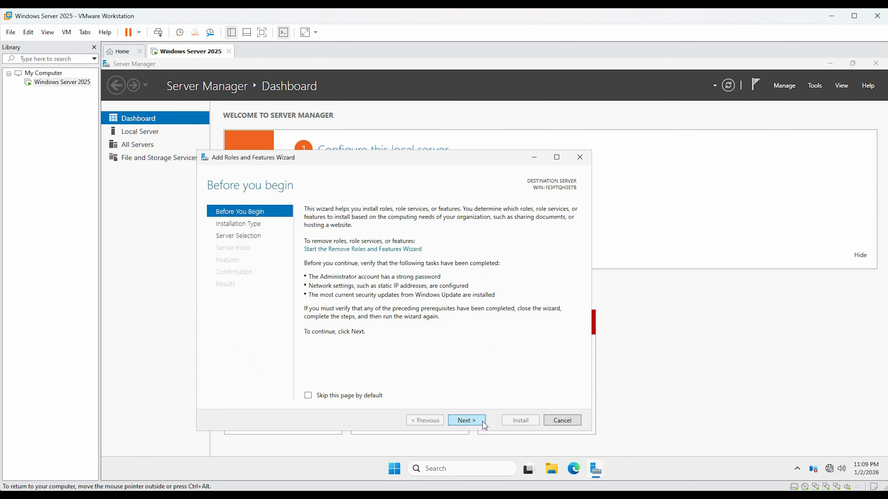
pyautogui.click(483, 424)
pyautogui.click(471, 423)
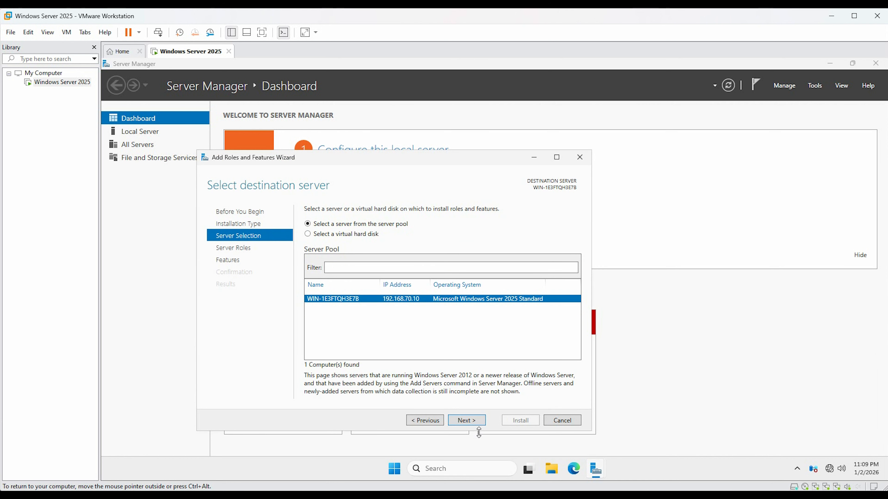
pyautogui.click(470, 423)
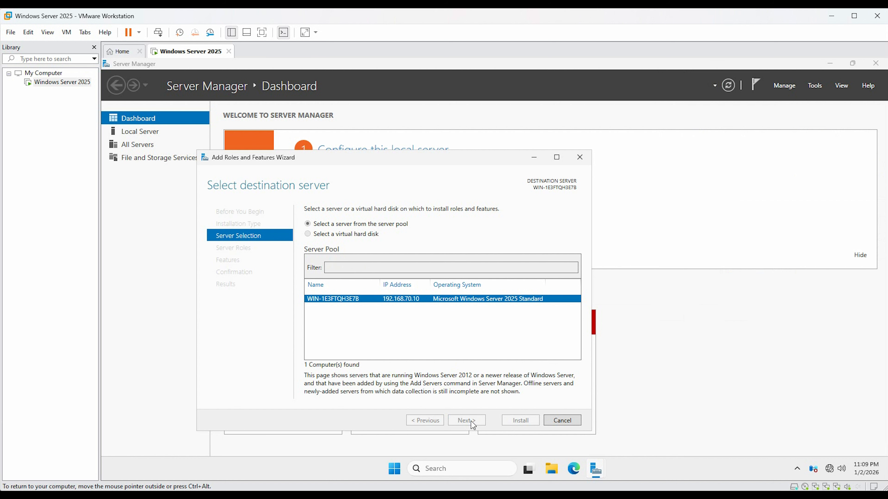
pyautogui.click(353, 250)
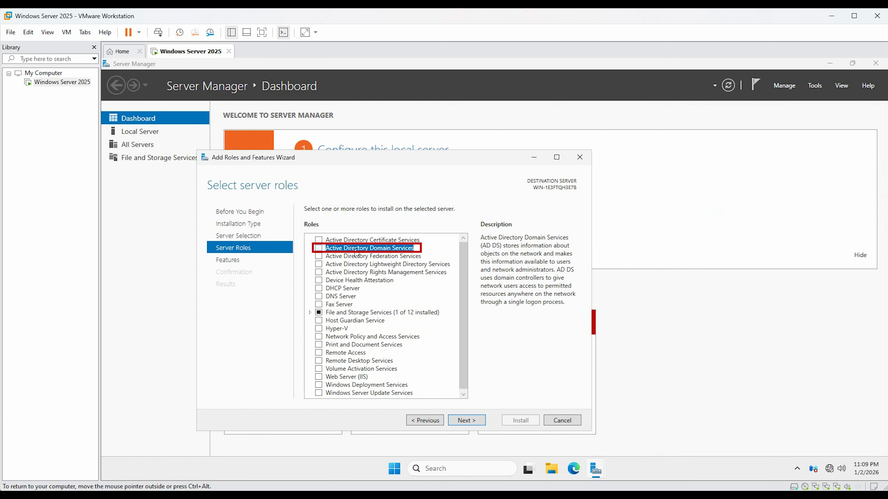
# Select the Active Directory Domain Services role, add its required management features, and continue
pyautogui.click(319, 249)
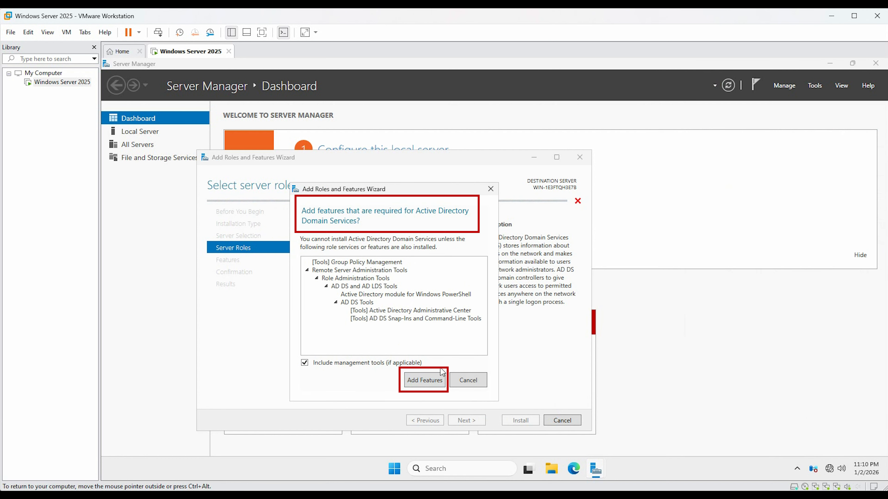
pyautogui.click(433, 384)
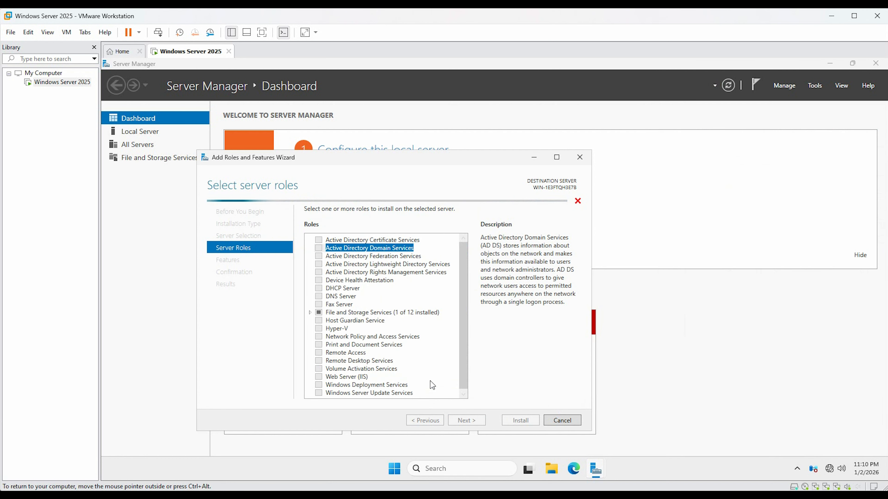
pyautogui.click(468, 421)
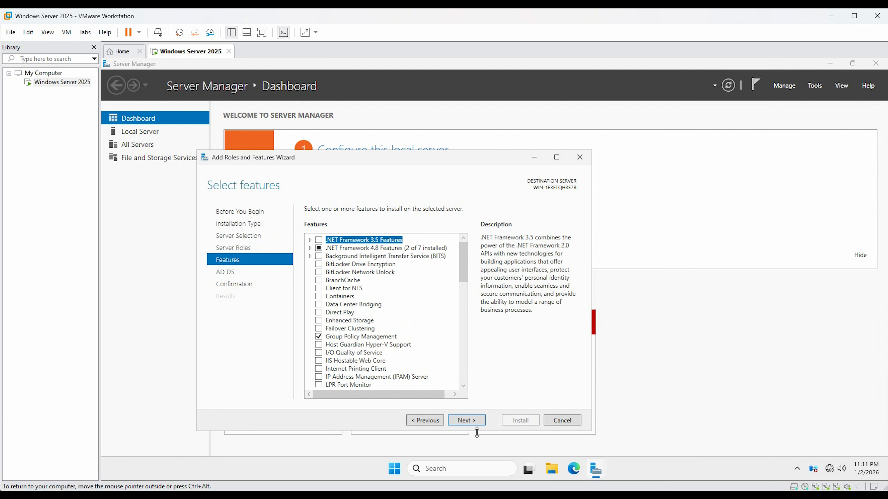
# Continue through the features and AD DS pages, install the selections, and close the wizard
pyautogui.click(467, 423)
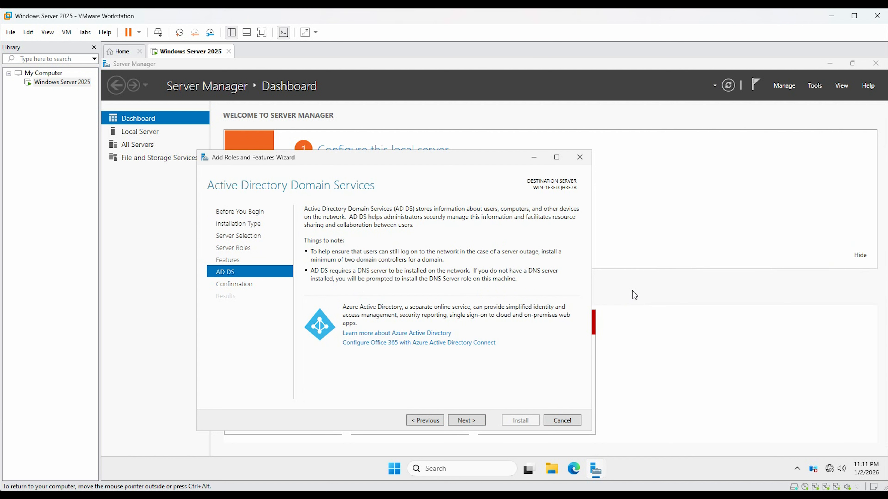
pyautogui.click(467, 421)
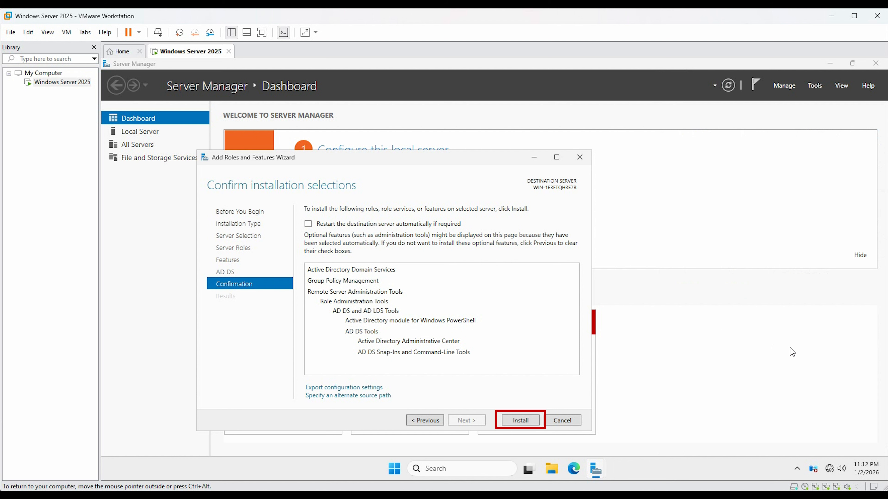
pyautogui.click(521, 420)
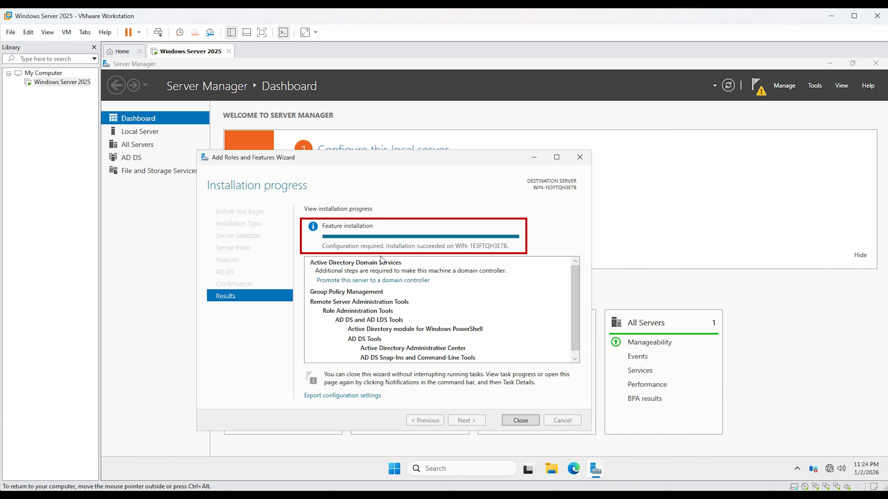
pyautogui.click(528, 424)
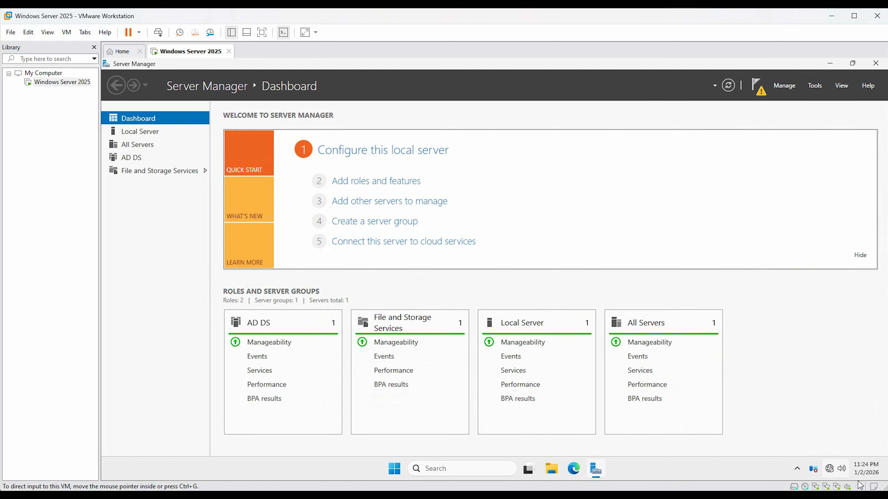
# Open Settings from the taskbar search and rename the PC to win-srv-25
pyautogui.click(444, 466)
pyautogui.write('settings')
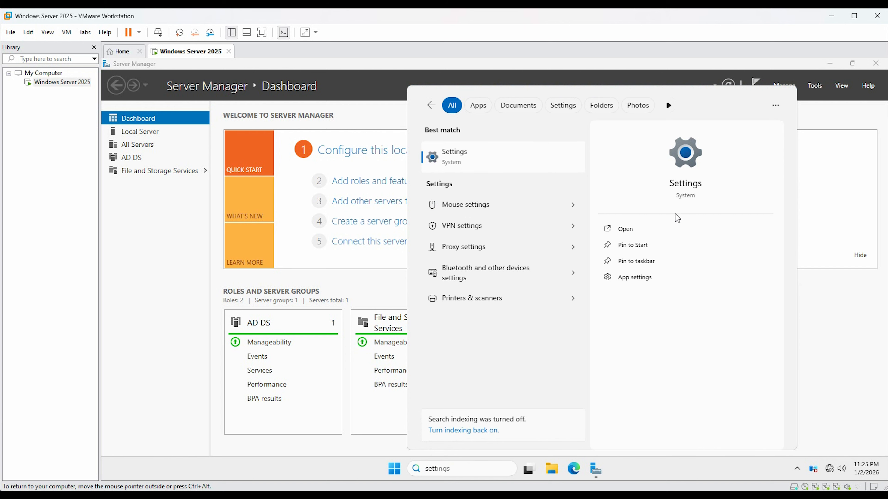
pyautogui.click(632, 233)
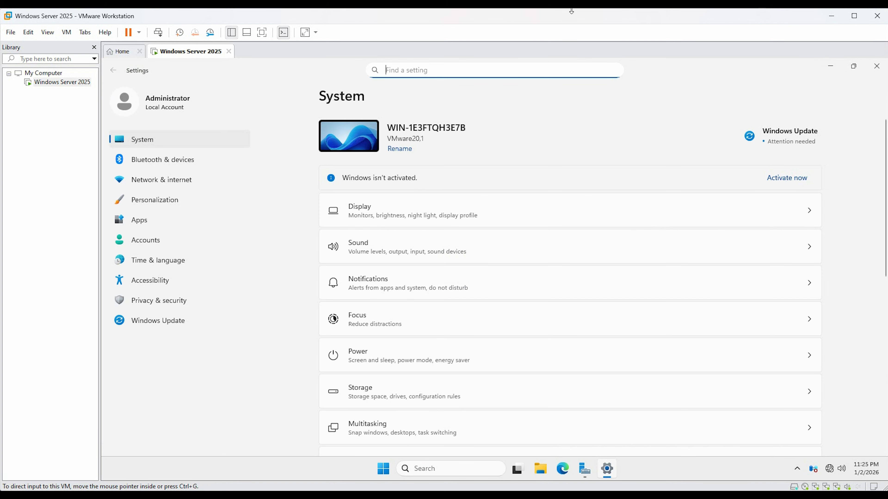
pyautogui.click(408, 153)
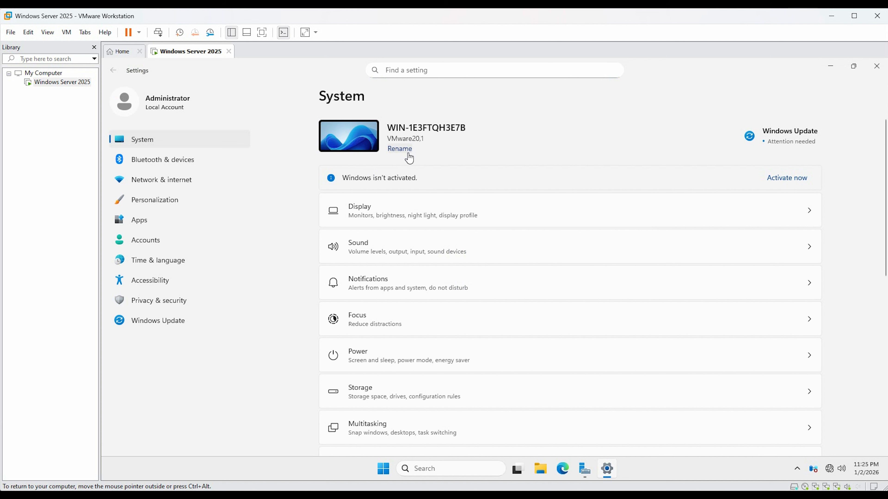
pyautogui.click(401, 151)
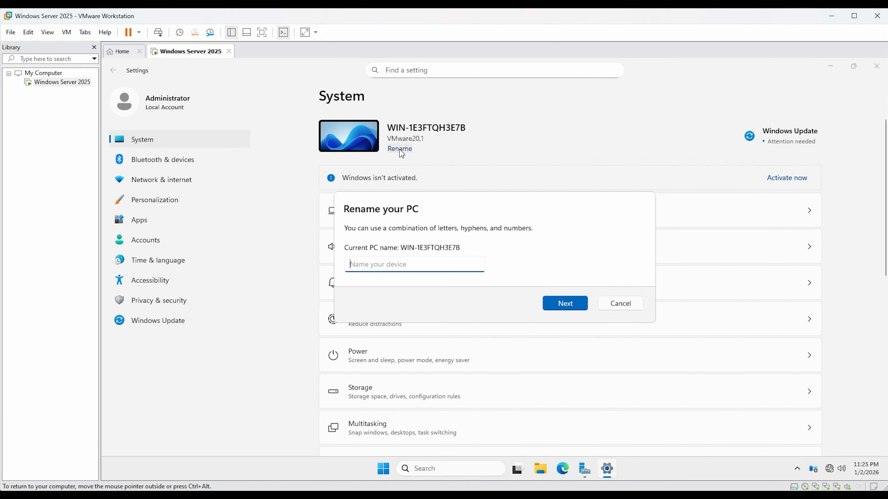
pyautogui.write('win-')
pyautogui.write('ser')
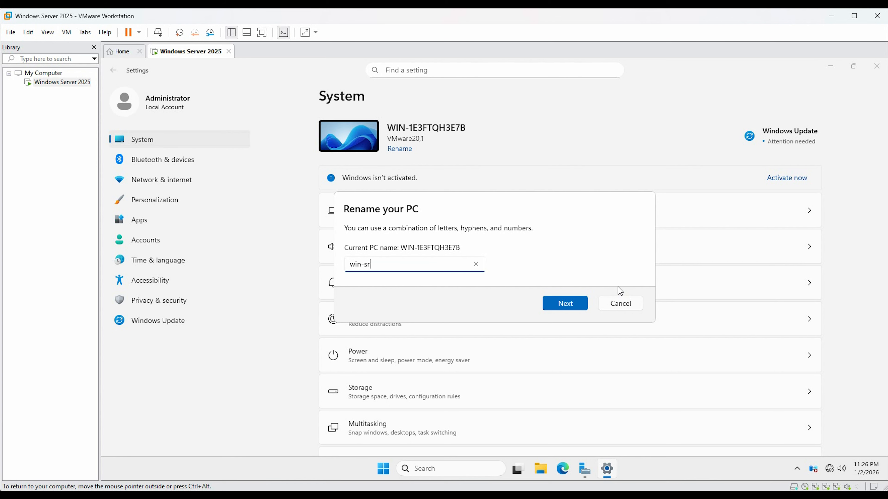
pyautogui.write('rv-25')
pyautogui.click(573, 308)
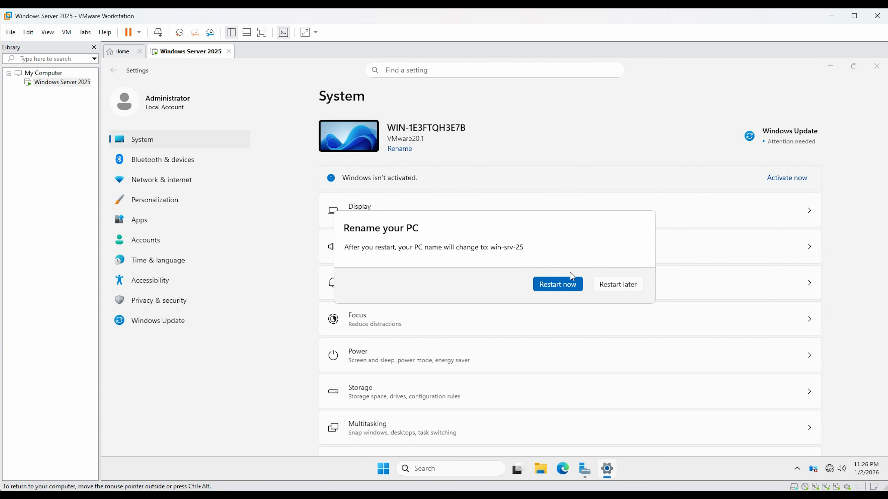
# Restart the server now, giving Other (Unplanned) as the shutdown reason
pyautogui.click(542, 280)
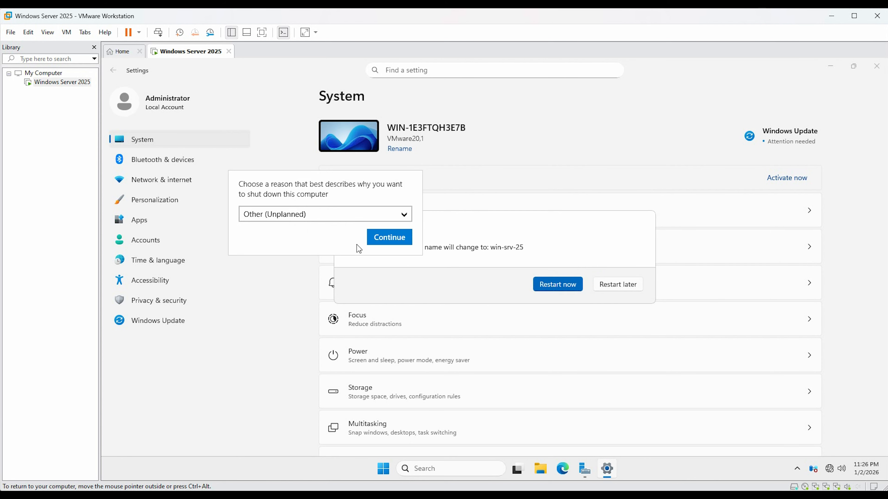
pyautogui.click(389, 237)
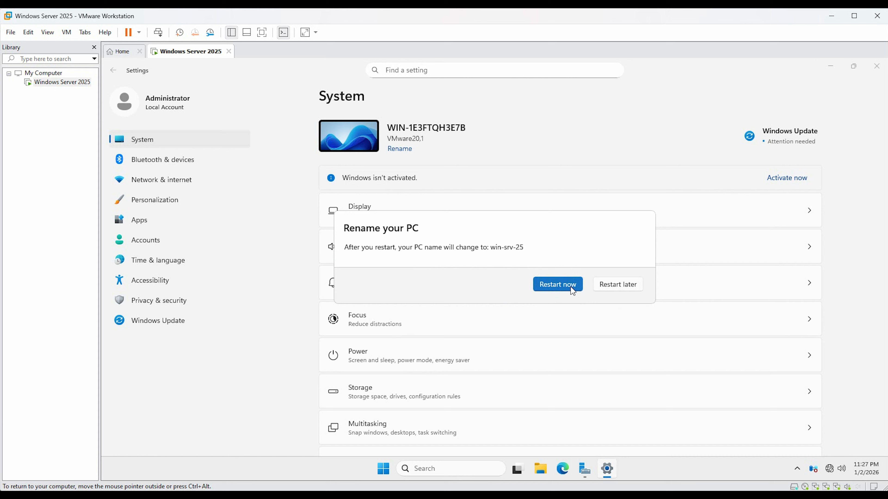
pyautogui.click(573, 292)
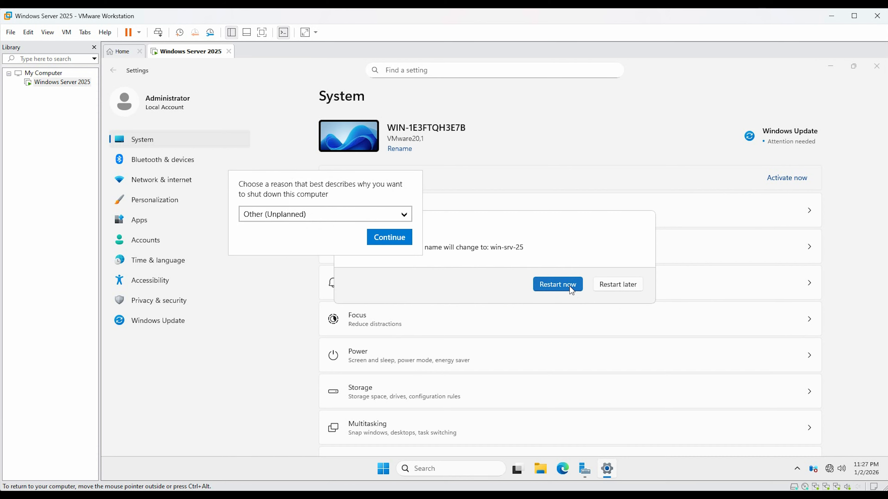
pyautogui.click(297, 217)
pyautogui.click(294, 234)
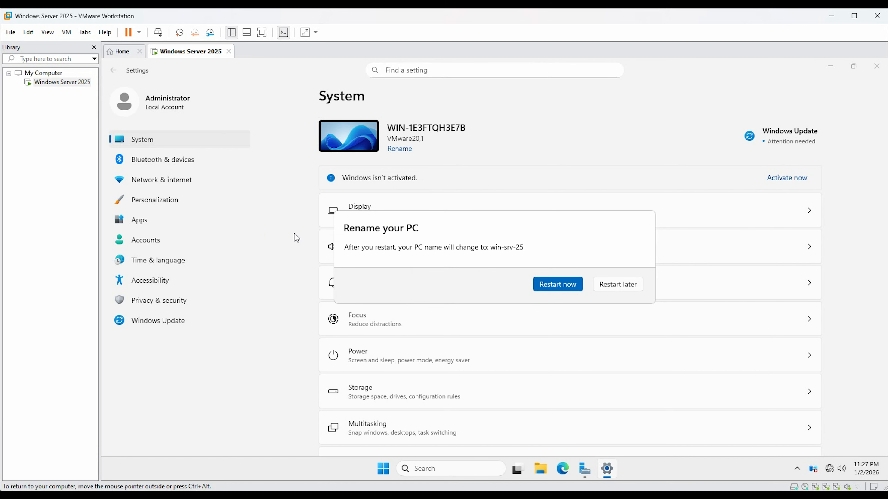
pyautogui.click(567, 291)
pyautogui.click(383, 237)
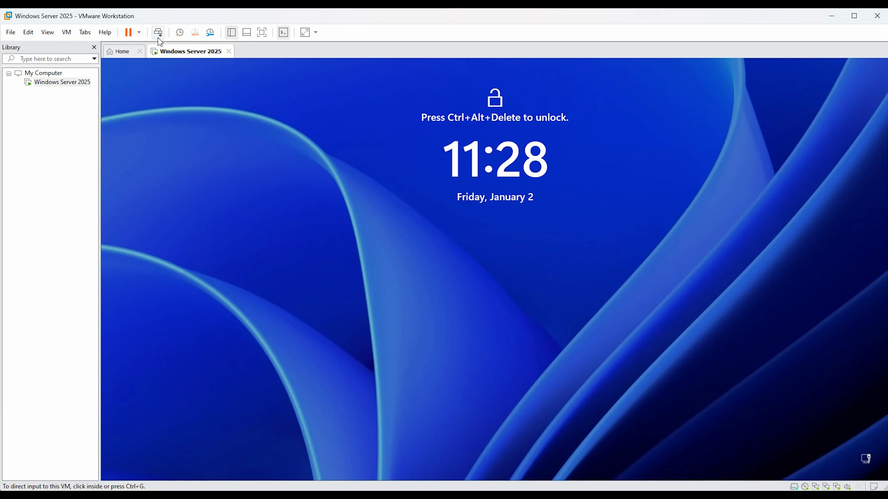
# Send Ctrl+Alt+Delete and sign in as Administrator with the account password
pyautogui.click(162, 36)
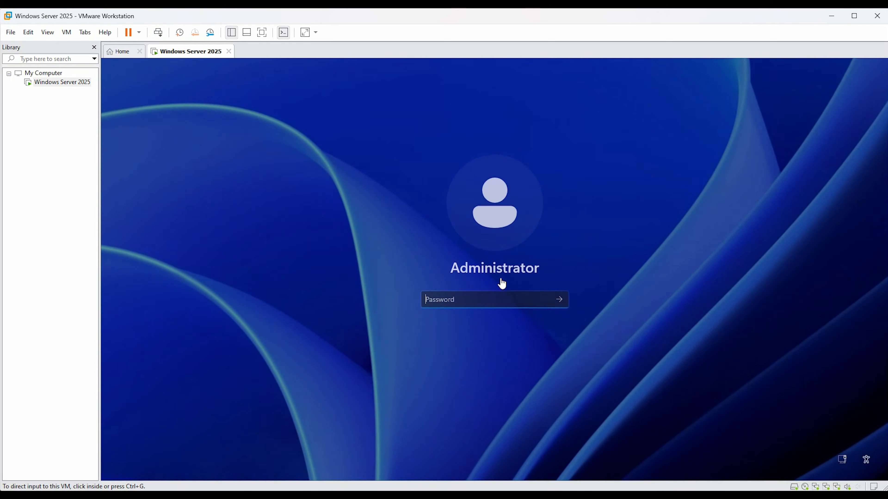
pyautogui.click(484, 294)
pyautogui.write('P@ssw0rd123')
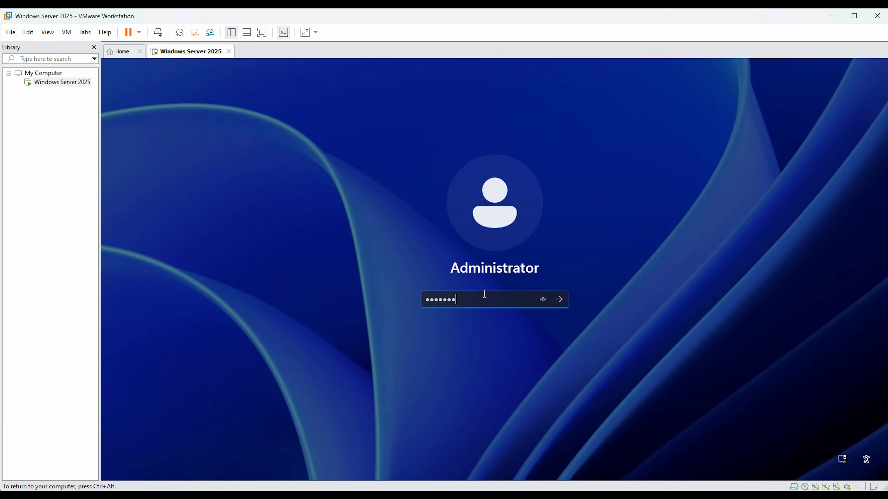
pyautogui.press('Return')
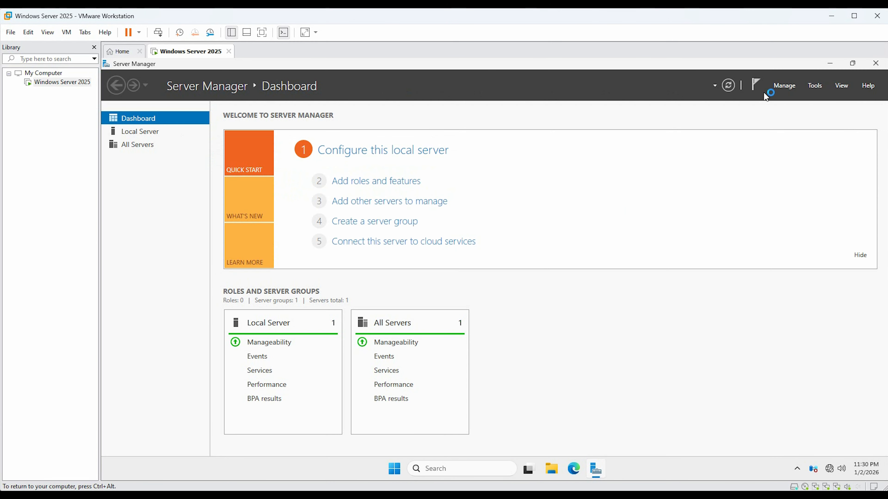
# Open the notifications and choose to promote this server to a domain controller
pyautogui.click(758, 86)
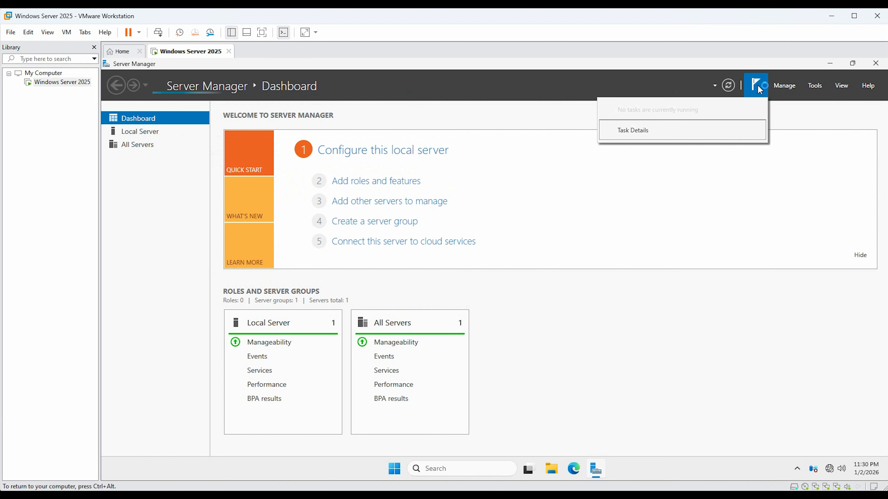
pyautogui.click(638, 217)
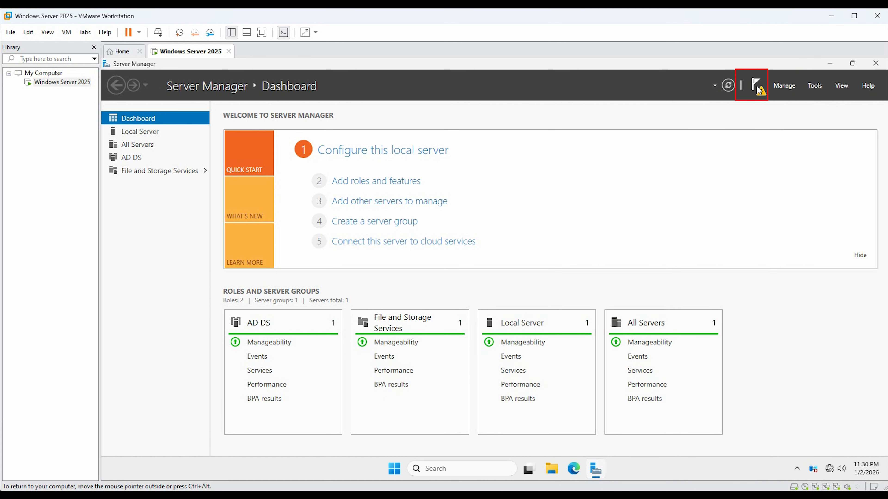
pyautogui.click(760, 92)
pyautogui.click(649, 146)
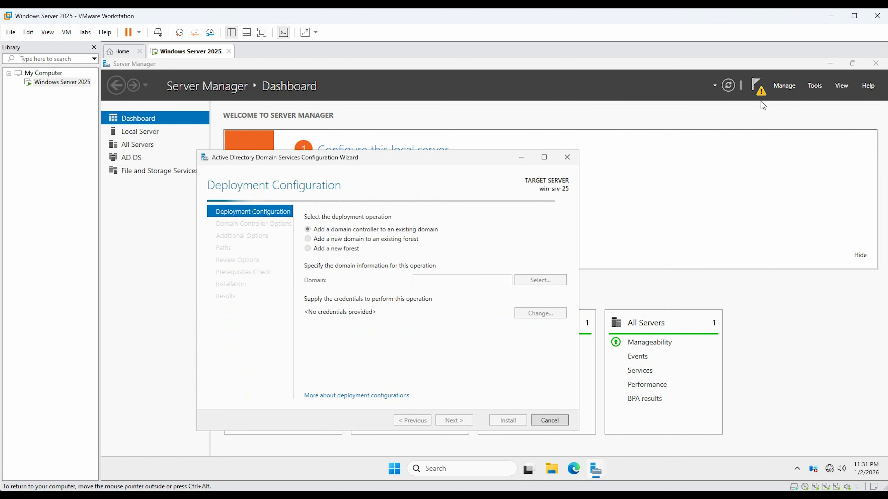
# Choose to add a new forest with root domain name cac.local and continue
pyautogui.click(324, 249)
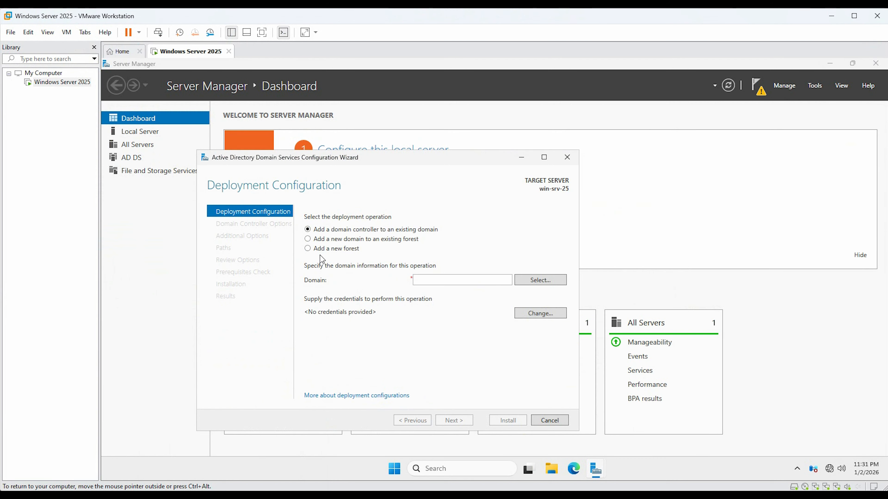
pyautogui.click(422, 280)
pyautogui.write('cac')
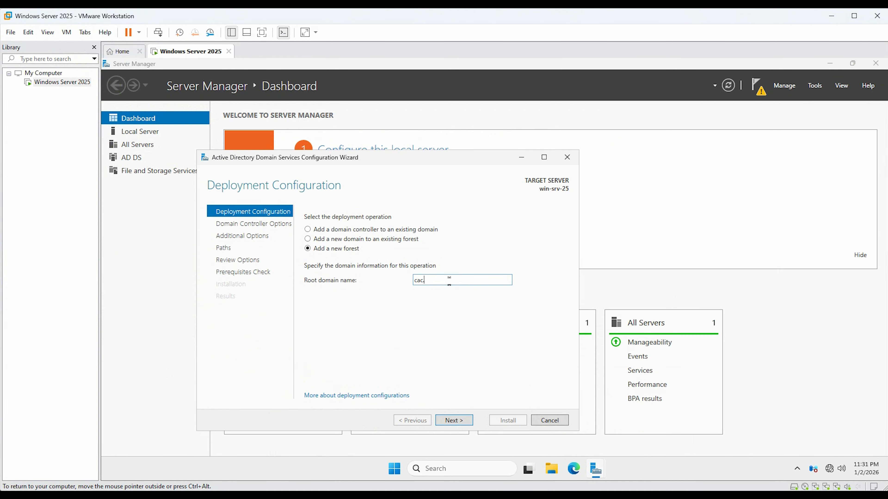
pyautogui.write('.local')
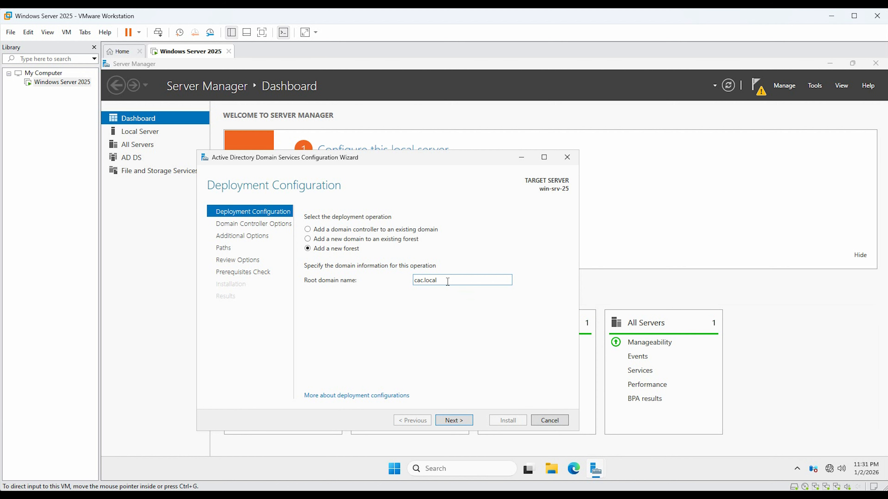
pyautogui.click(451, 422)
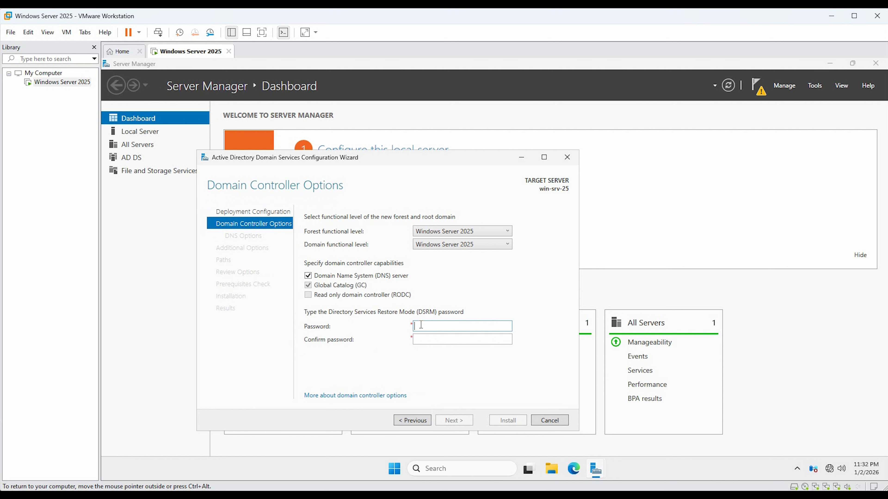
# Enter and confirm the Directory Services Restore Mode password, keeping the default domain controller options, and continue
pyautogui.write('P@ssw0r')
pyautogui.click(421, 338)
pyautogui.write('P@ssw0rd1234')
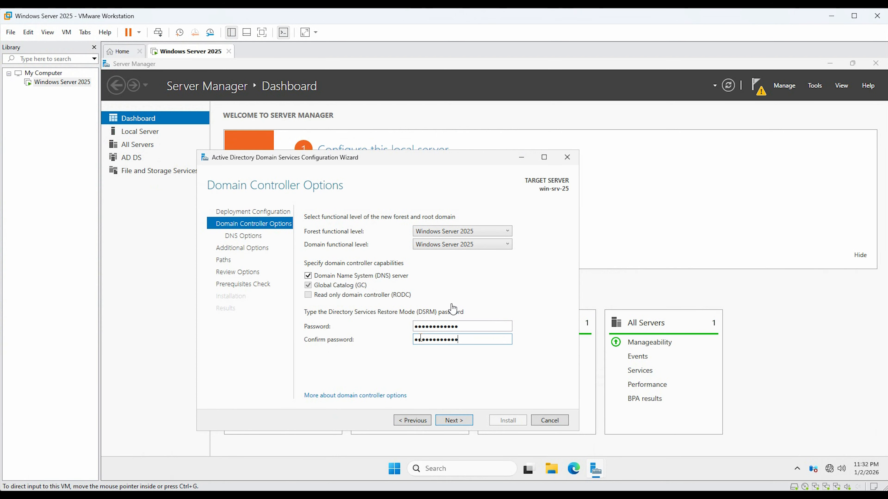
pyautogui.click(455, 422)
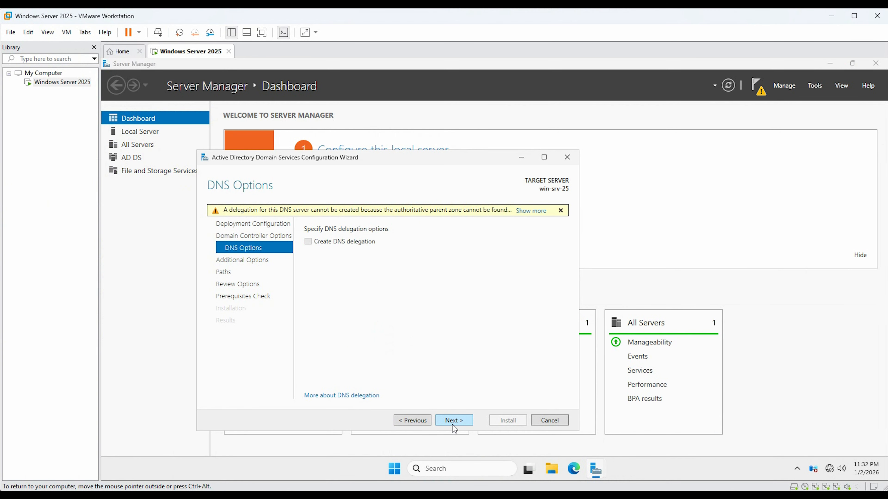
# Advance past the DNS options and accept the NetBIOS domain name CAC
pyautogui.click(455, 424)
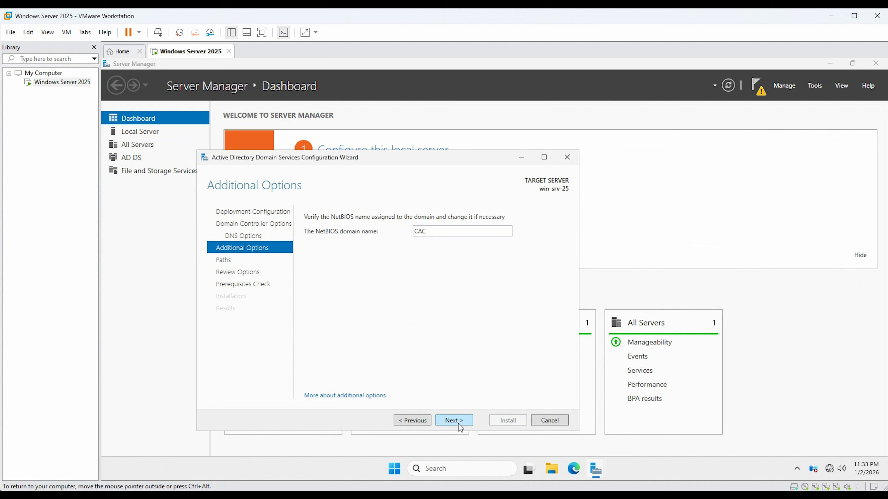
pyautogui.click(460, 426)
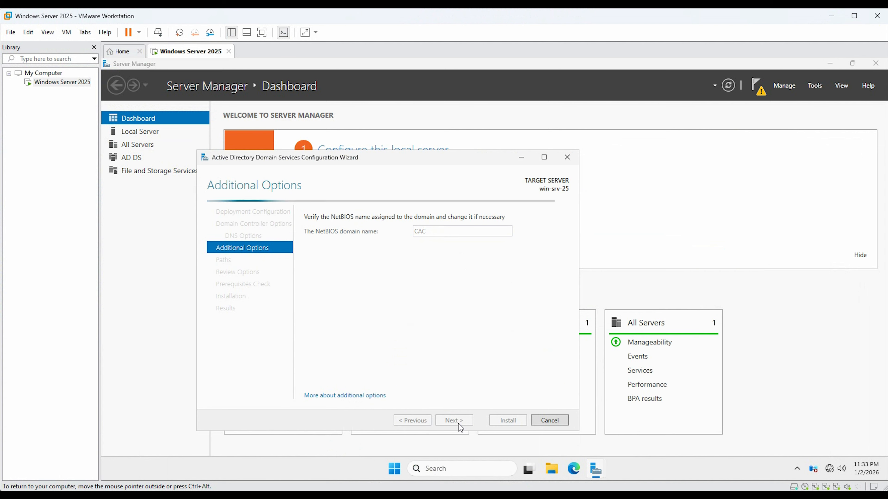
pyautogui.click(454, 427)
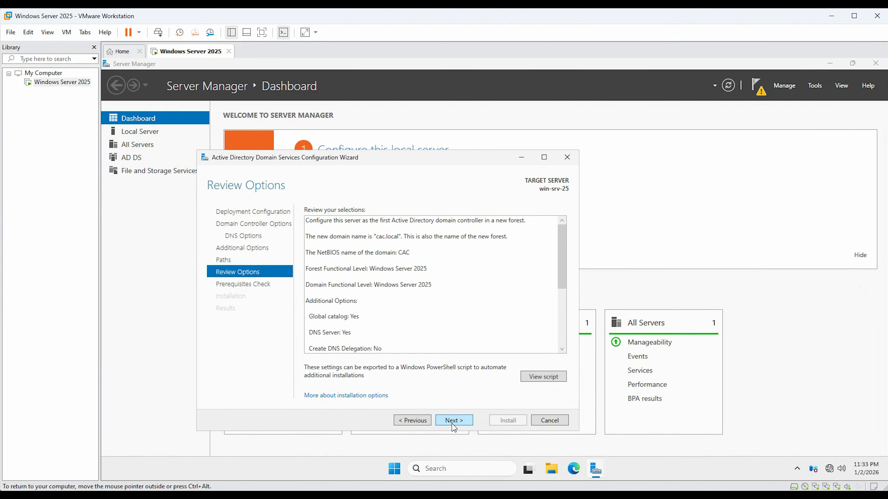
# Review the selections, install the domain controller after the prerequisites check, and close the sign-out notice
pyautogui.scroll(-2, 454, 336)
pyautogui.scroll(2, 448, 332)
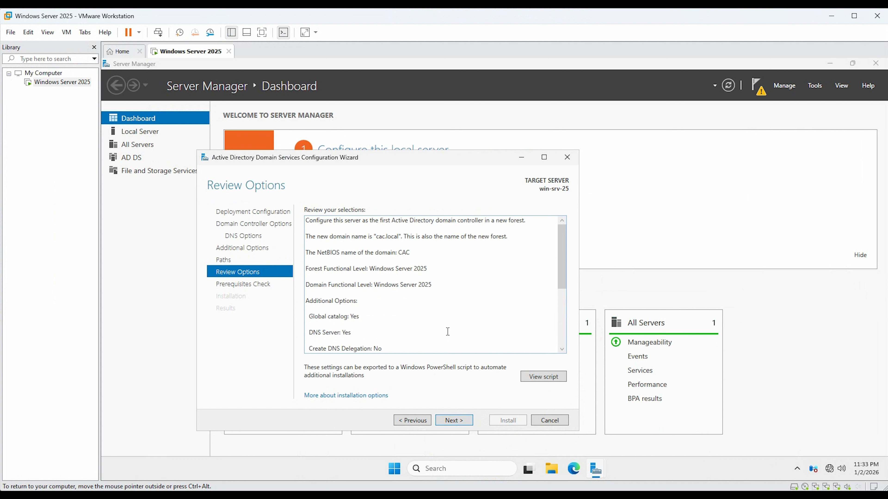
pyautogui.scroll(-3, 447, 332)
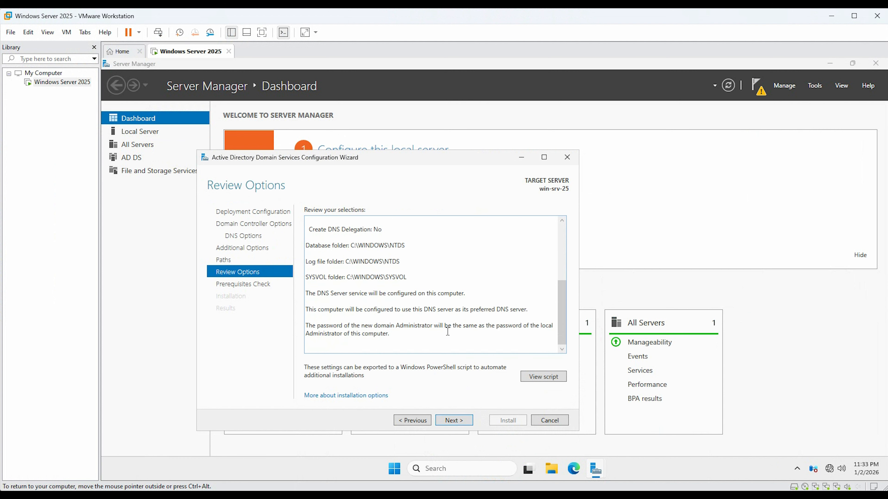
pyautogui.click(454, 421)
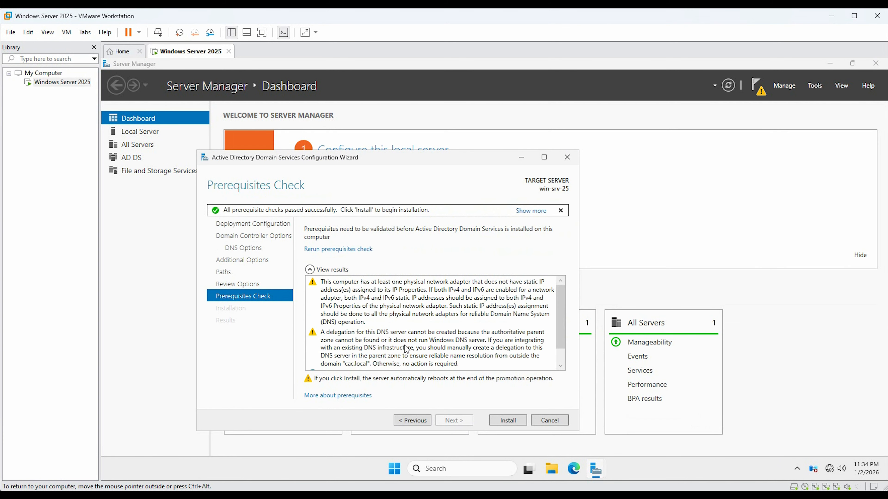
pyautogui.click(516, 427)
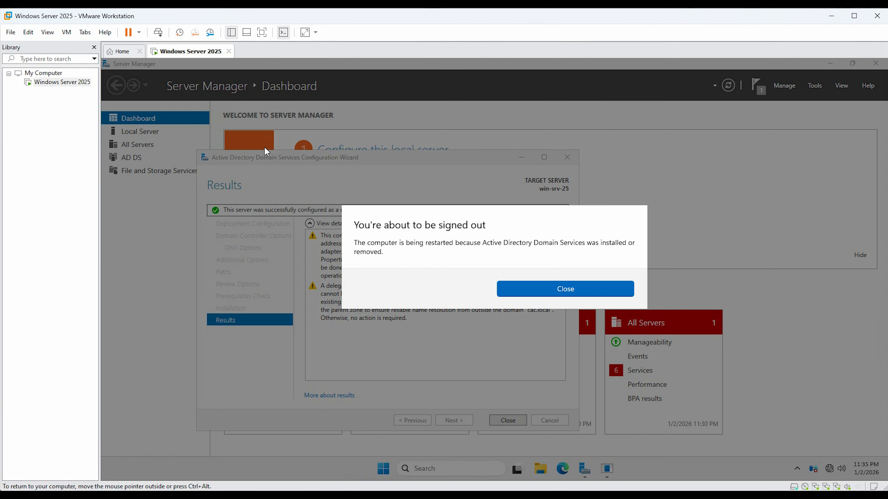
pyautogui.click(589, 295)
pyautogui.click(555, 295)
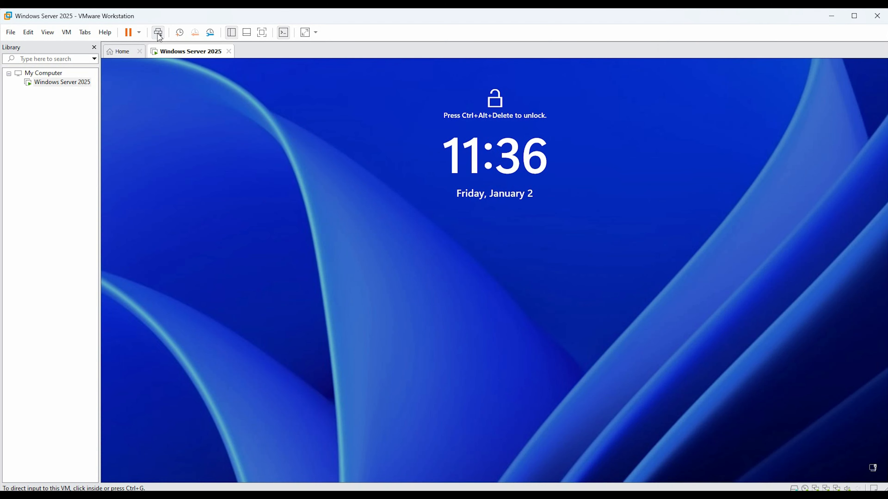
# Send Ctrl+Alt+Delete after the restart and sign in as CAC\Administrator with the account password
pyautogui.click(158, 35)
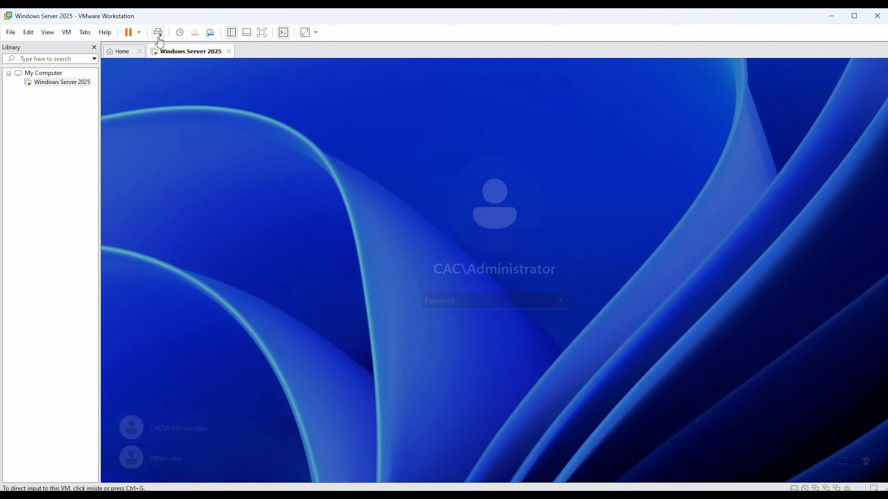
pyautogui.click(453, 300)
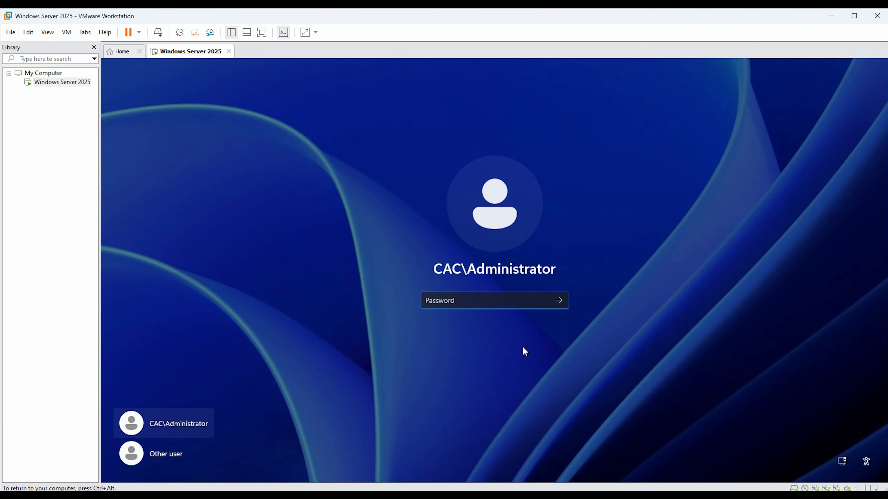
pyautogui.write('************')
pyautogui.press('Return')
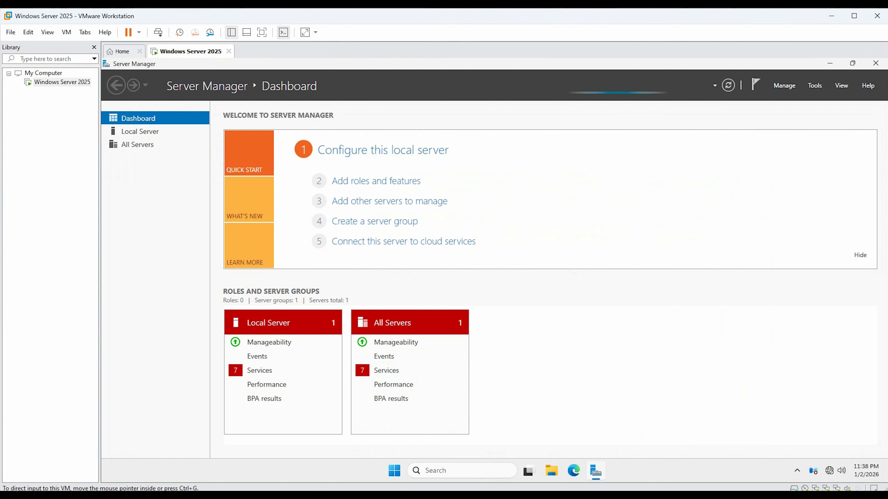
# Search for and open Active Directory Users and Computers, then enlarge its window
pyautogui.click(430, 475)
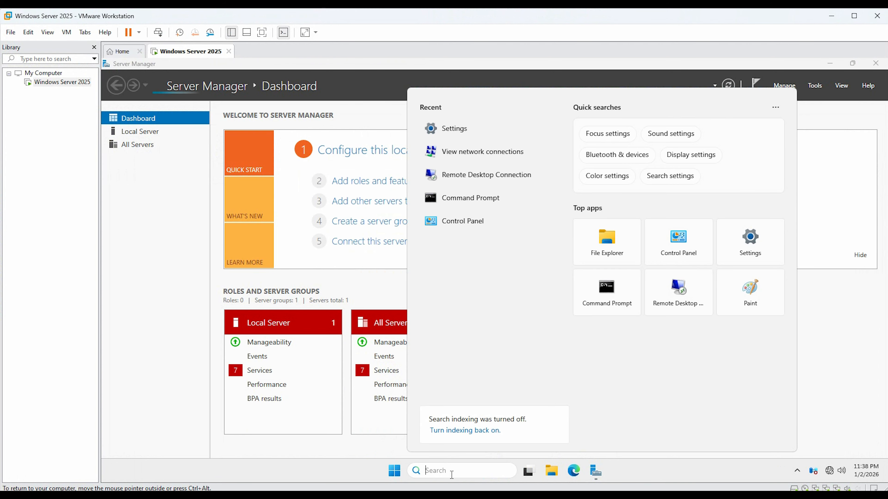
pyautogui.write('a')
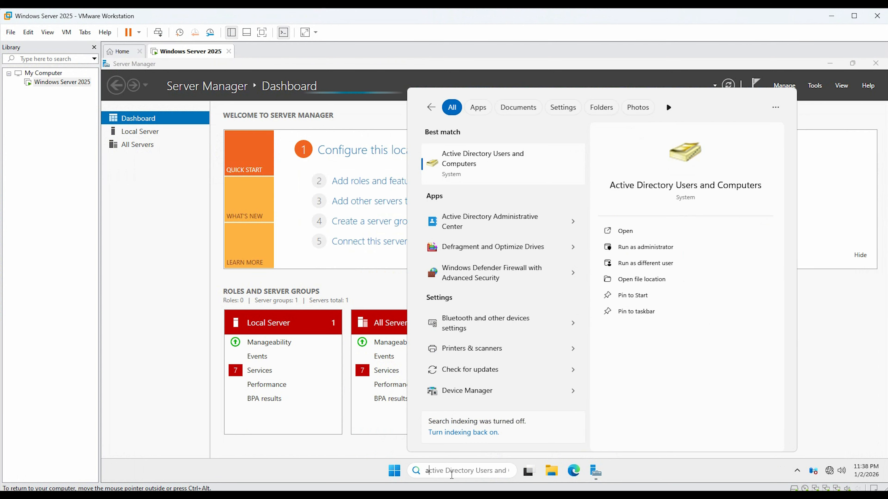
pyautogui.click(493, 172)
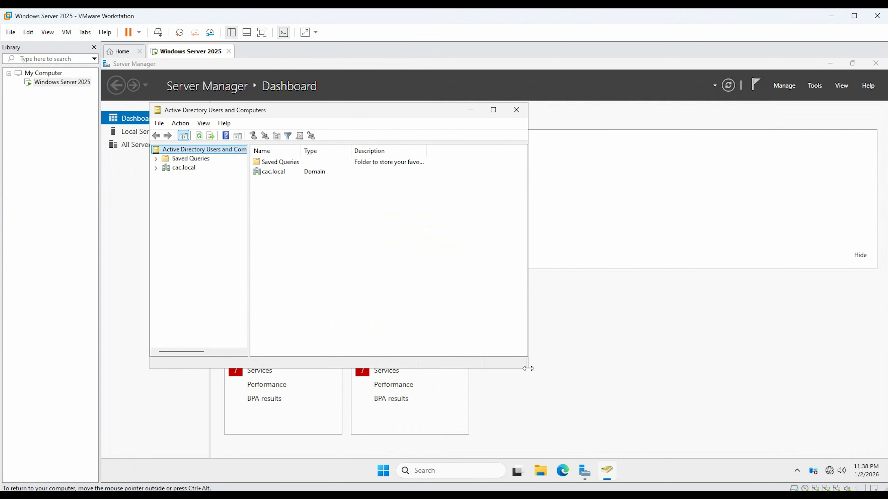
pyautogui.moveTo(527, 368); pyautogui.dragTo(778, 457)
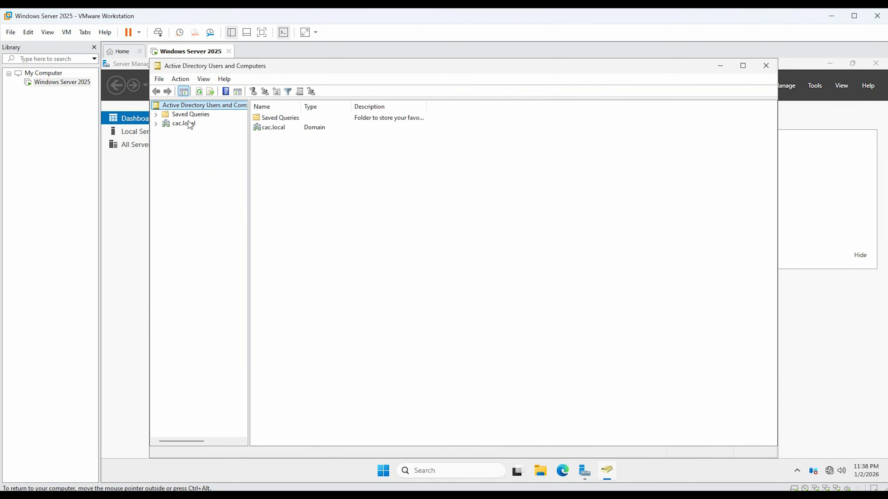